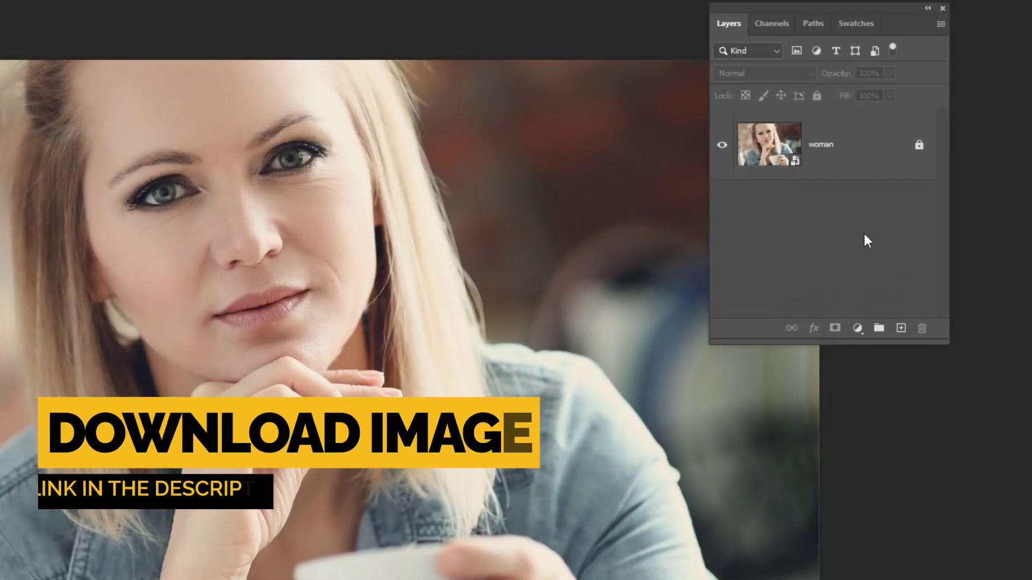
Add an orange Solid Color fill layer to the woman portrait, blended Hard Mix at 20% fill
{"action": "left_click", "coordinate": [857, 330]}
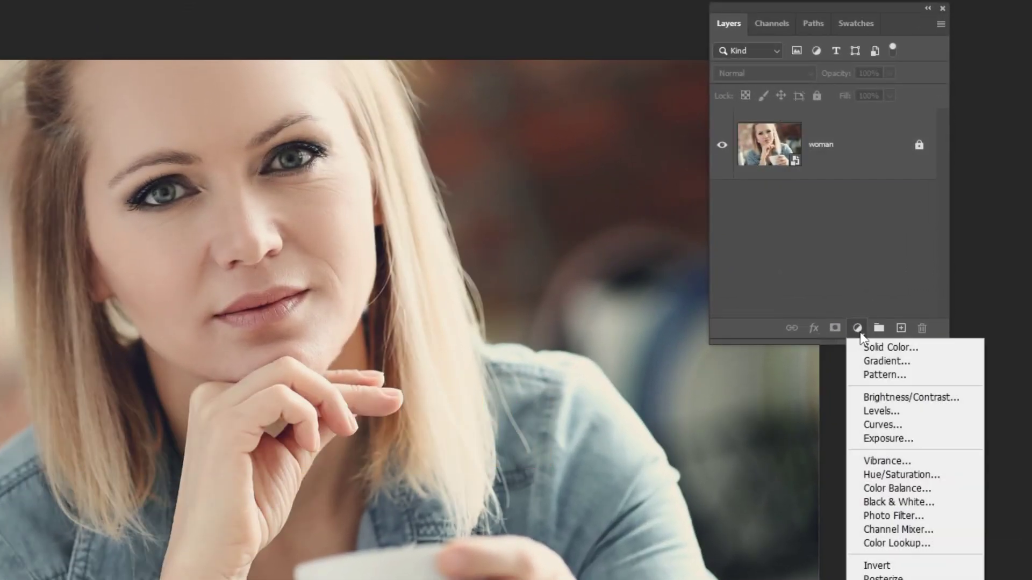
{"action": "left_click", "coordinate": [946, 353]}
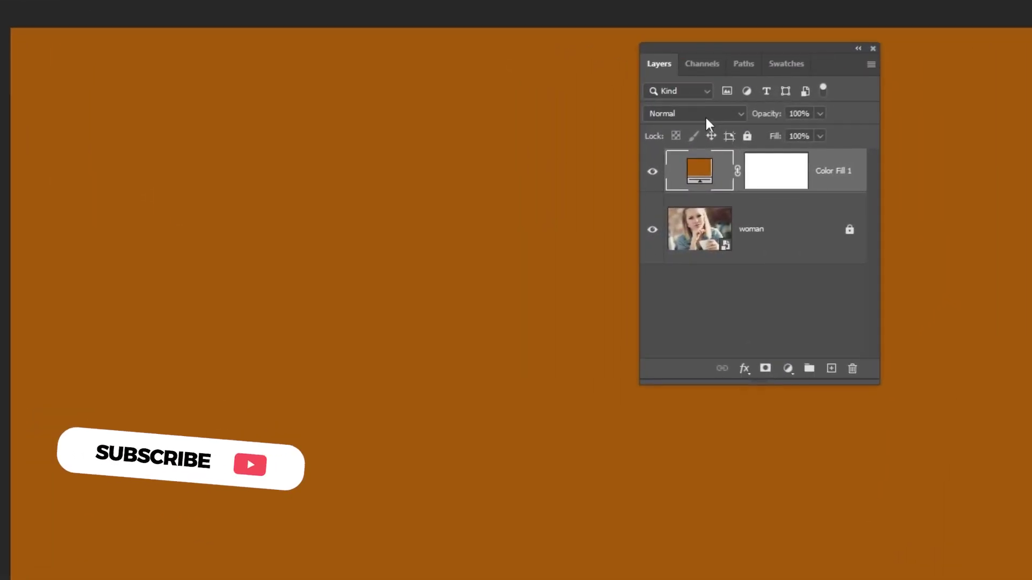
{"action": "left_click", "coordinate": [726, 121]}
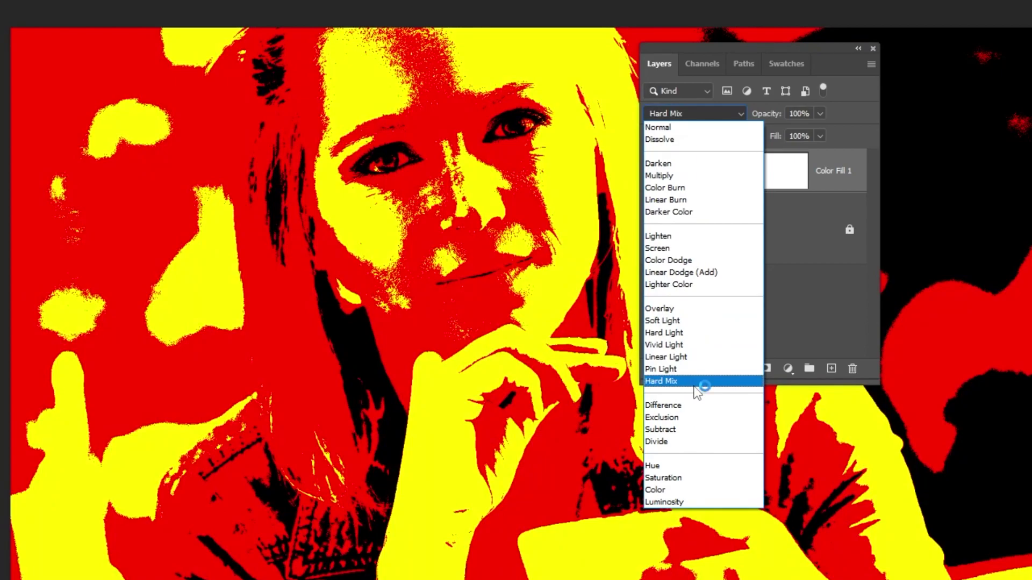
{"action": "left_click", "coordinate": [698, 387]}
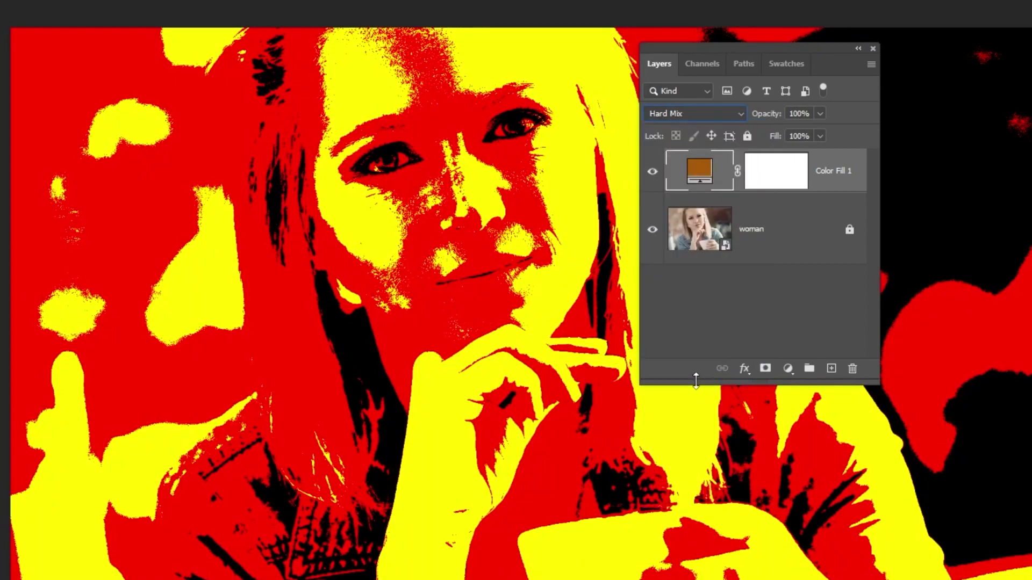
{"action": "left_click", "coordinate": [821, 136]}
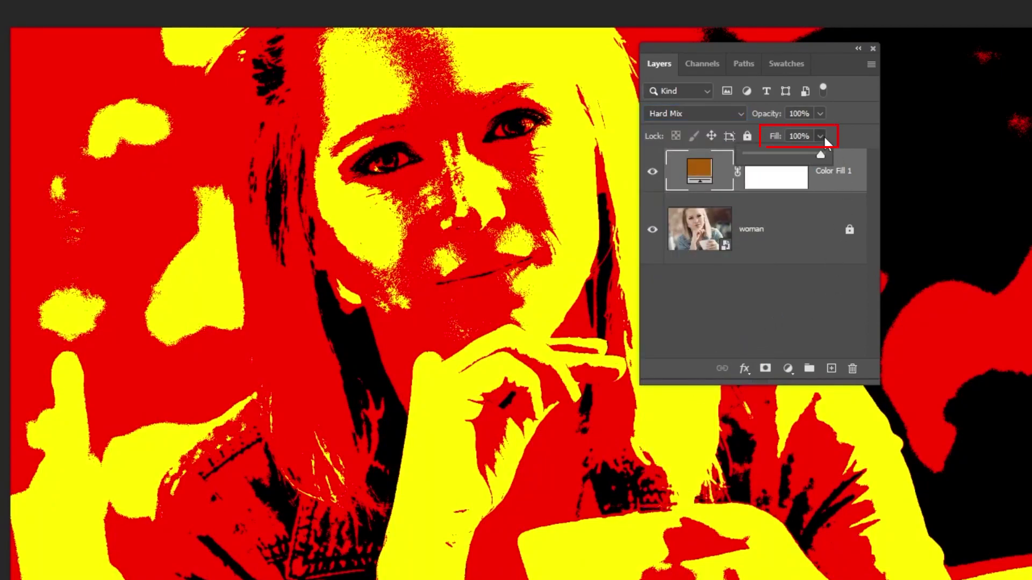
{"action": "left_click_drag", "start_coordinate": [820, 154], "coordinate": [764, 155]}
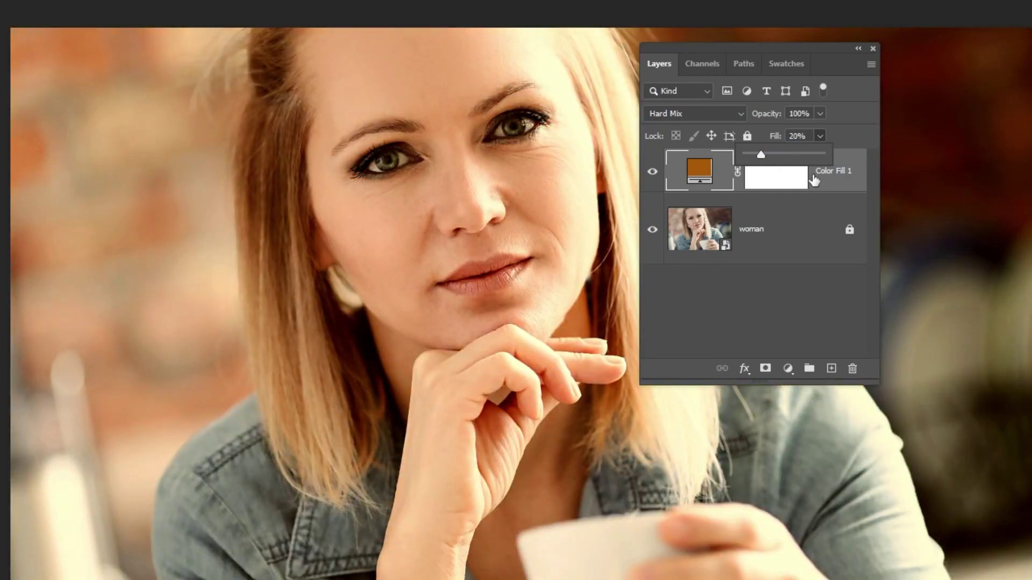
Raise the Underlying Layer black Blend If slider on Color Fill 1 to soften the orange tint
{"action": "left_click", "coordinate": [653, 172]}
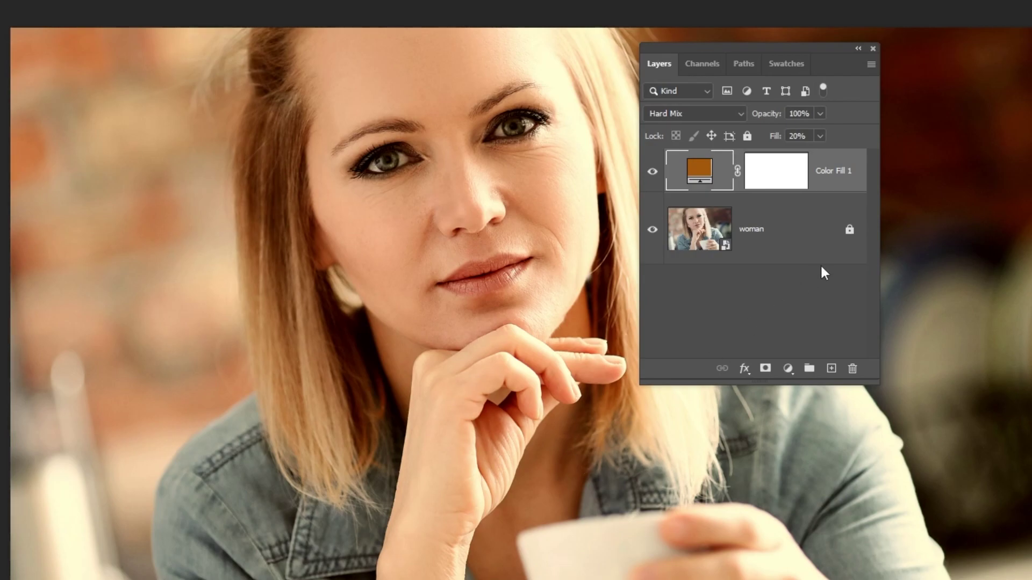
{"action": "double_click", "coordinate": [847, 186]}
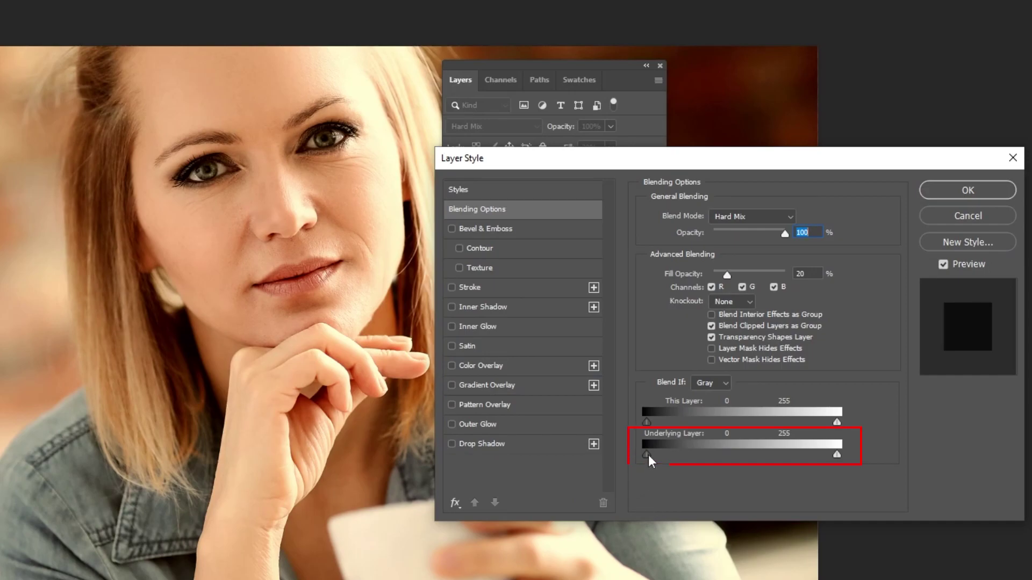
{"action": "left_click_drag", "start_coordinate": [648, 455], "coordinate": [791, 463]}
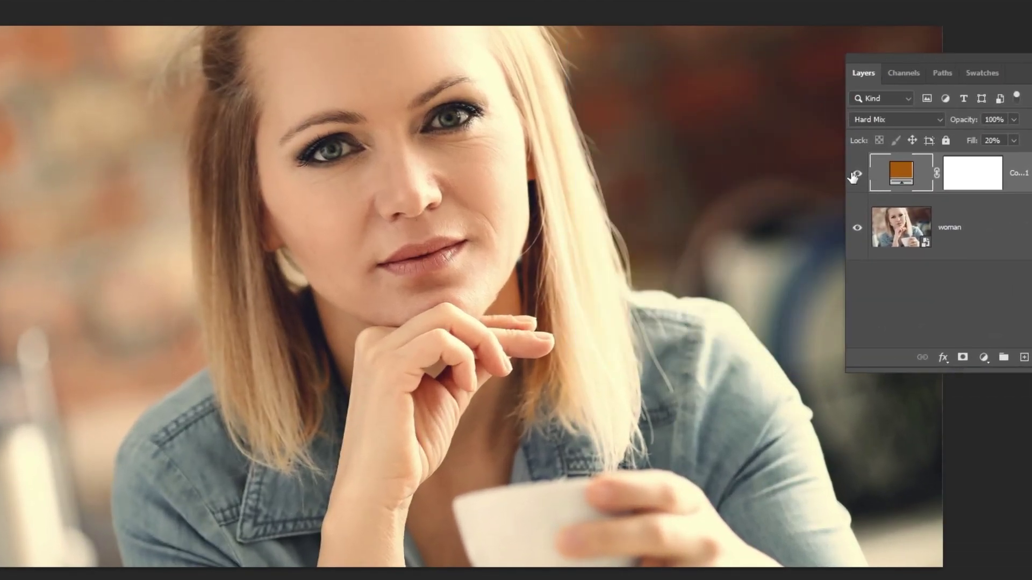
Toggle the warm colour fill off and back on to compare with the original
{"action": "left_click", "coordinate": [856, 174]}
{"action": "left_click", "coordinate": [854, 175]}
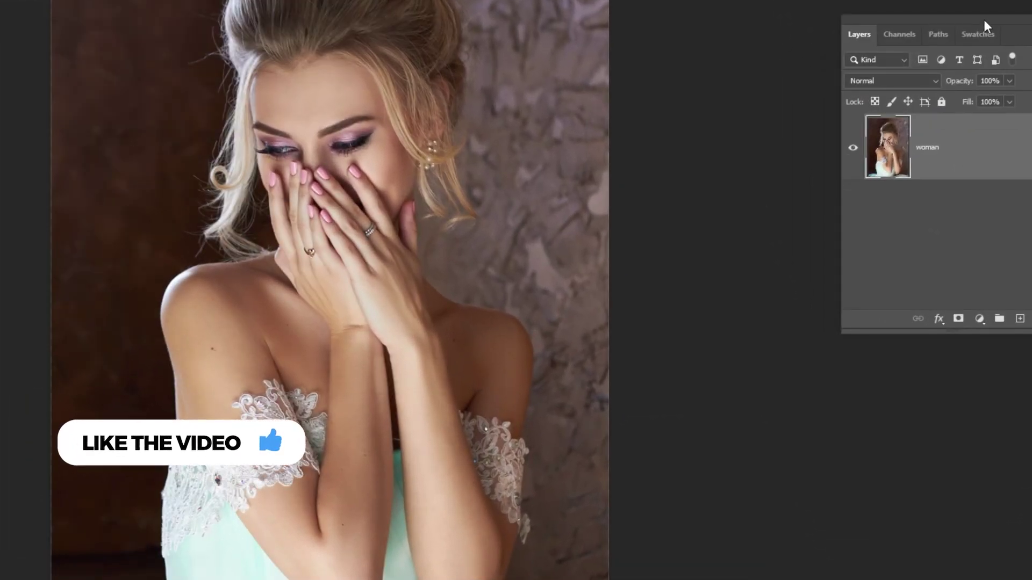
Add a Black & White adjustment layer to the second portrait and close its settings
{"action": "left_click_drag", "start_coordinate": [986, 26], "coordinate": [889, 25]}
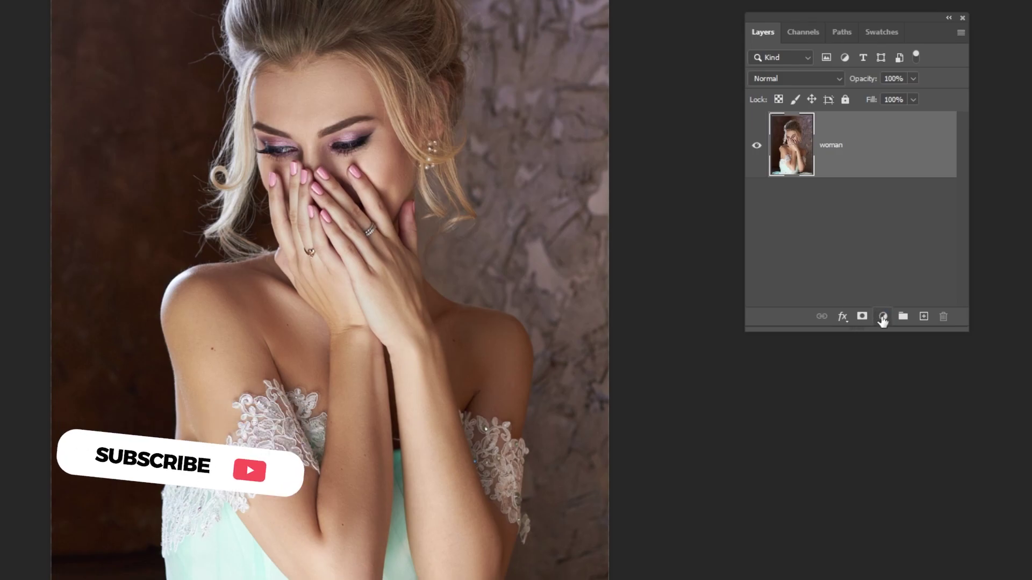
{"action": "left_click", "coordinate": [883, 316]}
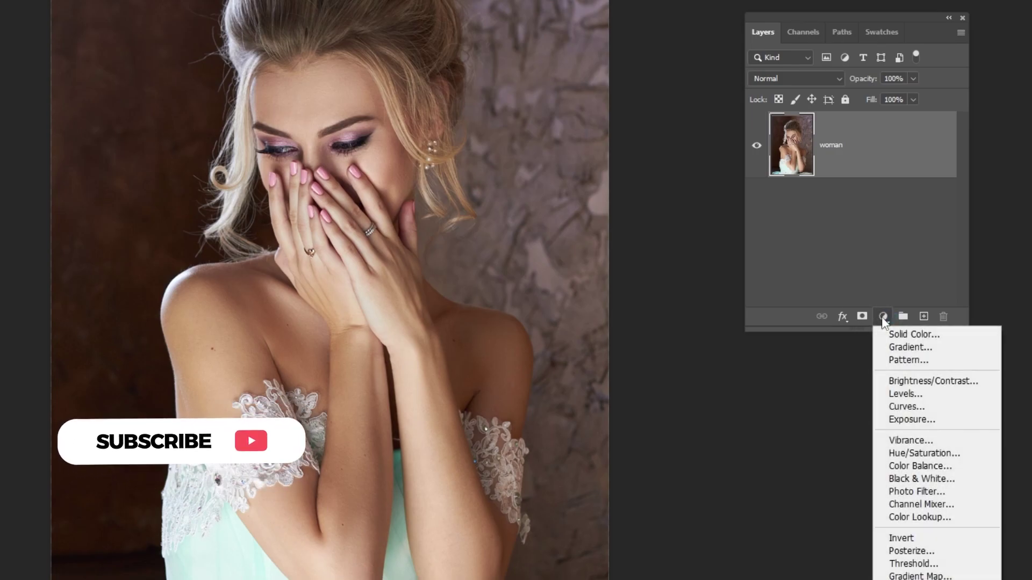
{"action": "left_click", "coordinate": [921, 479]}
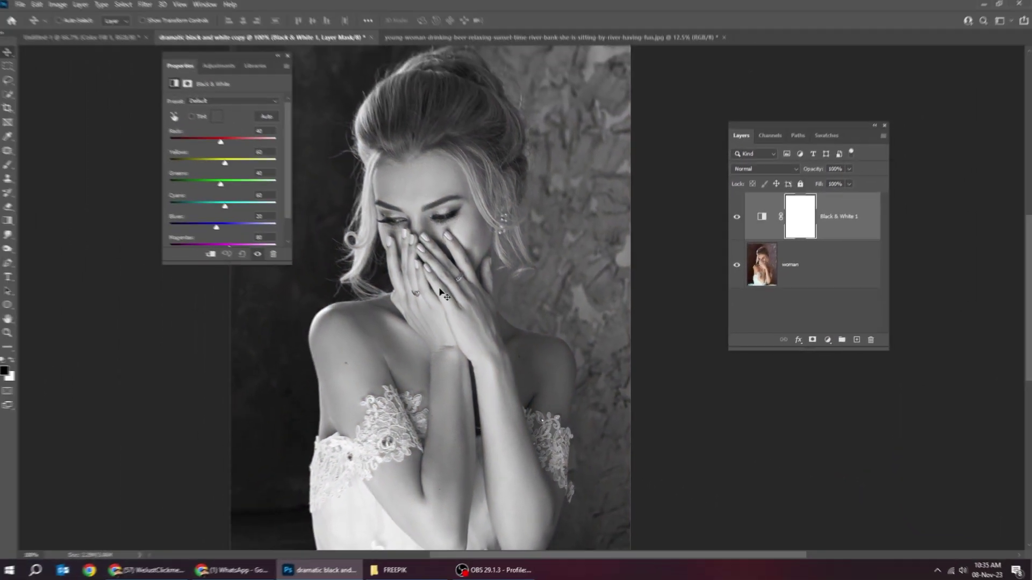
{"action": "left_click", "coordinate": [291, 58]}
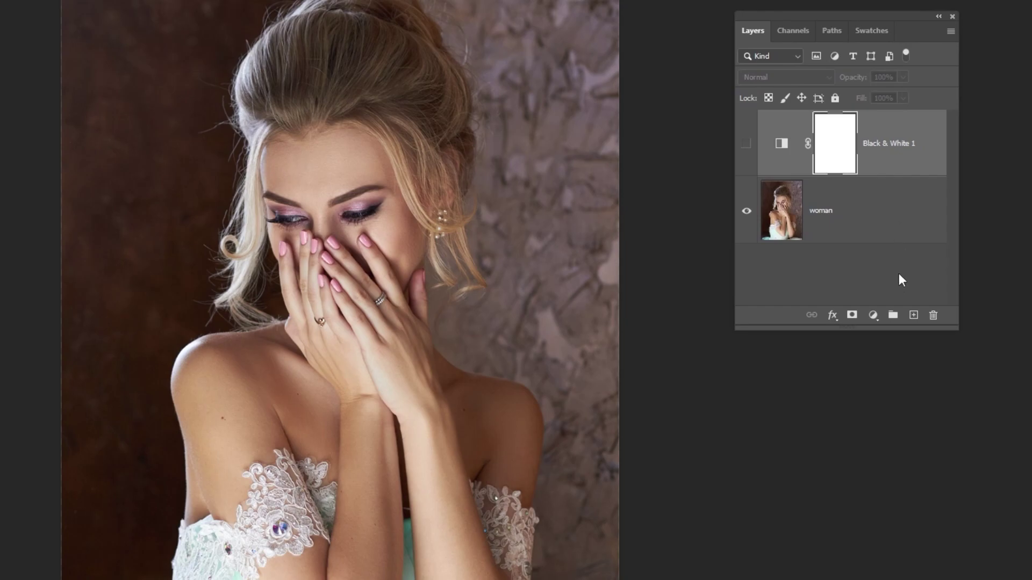
Add a black-to-white Gradient Map adjustment layer to the bride portrait
{"action": "left_click", "coordinate": [875, 316]}
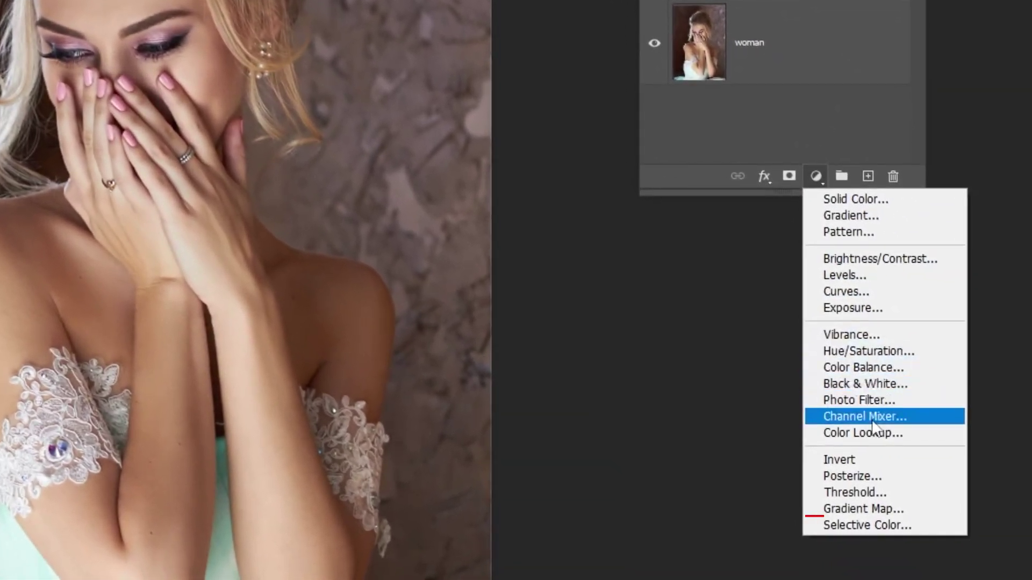
{"action": "left_click", "coordinate": [891, 509]}
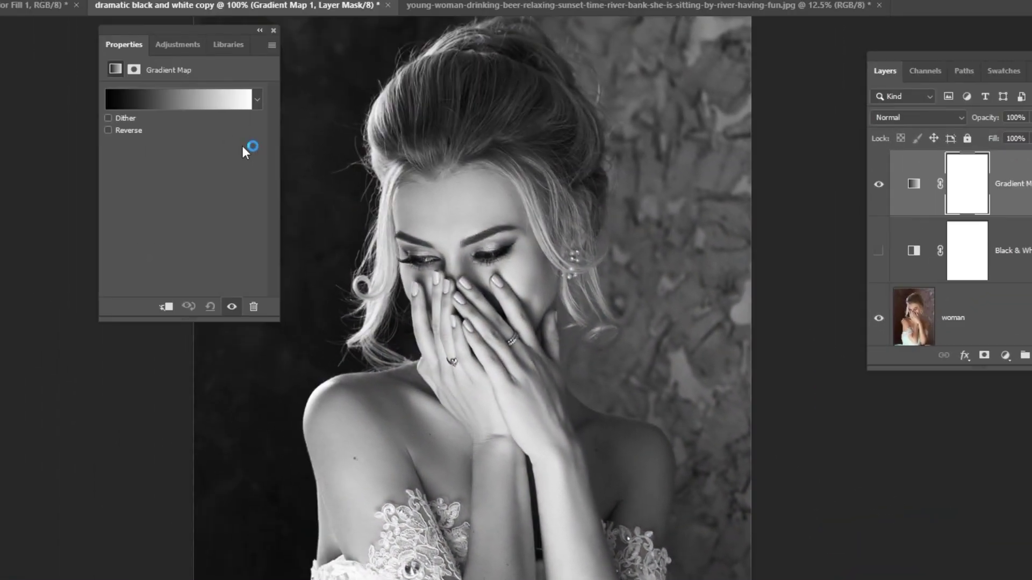
{"action": "left_click", "coordinate": [193, 103]}
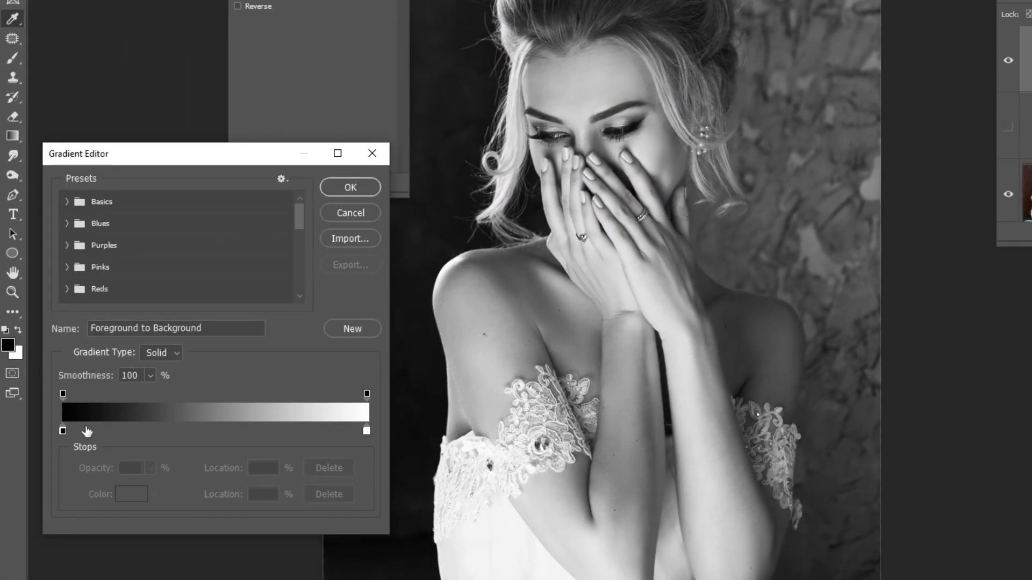
{"action": "double_click", "coordinate": [63, 431]}
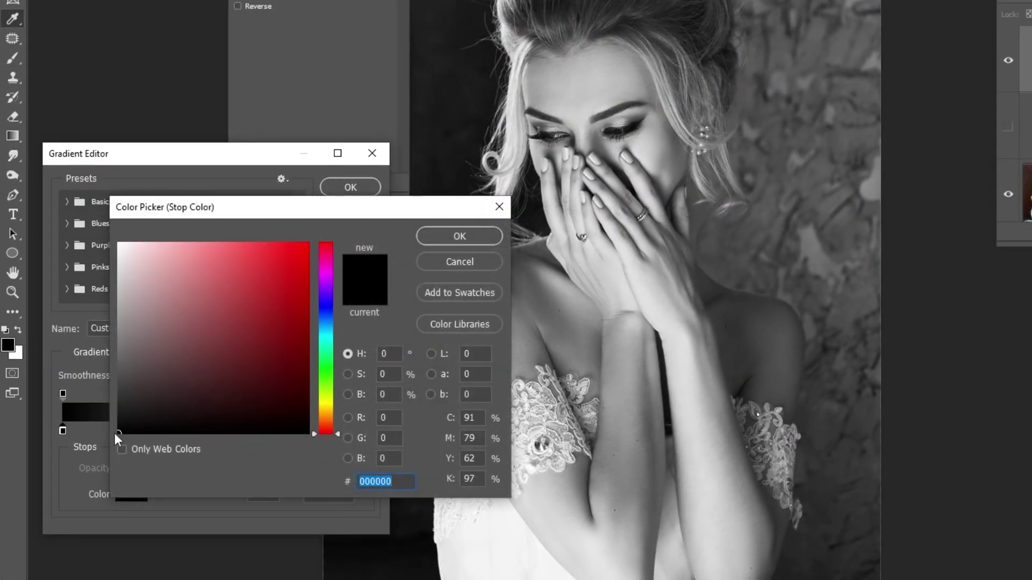
{"action": "left_click", "coordinate": [427, 240]}
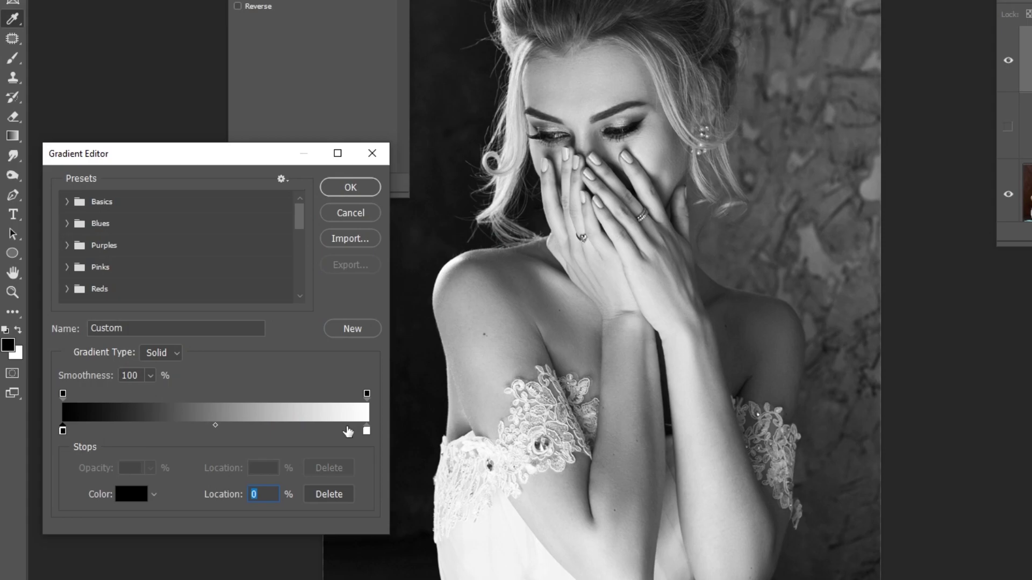
{"action": "left_click", "coordinate": [366, 430]}
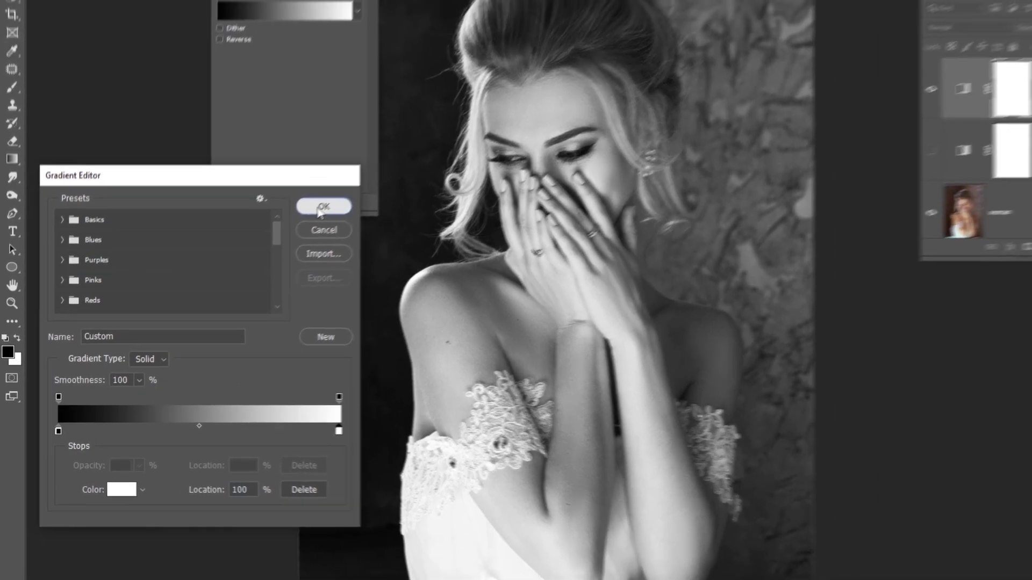
{"action": "left_click", "coordinate": [343, 189]}
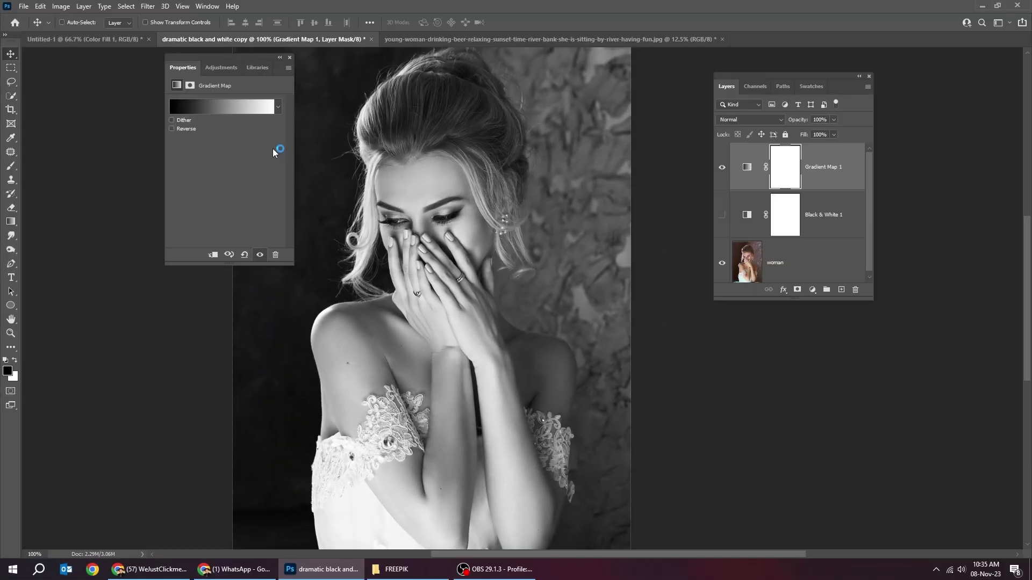
{"action": "left_click", "coordinate": [289, 56]}
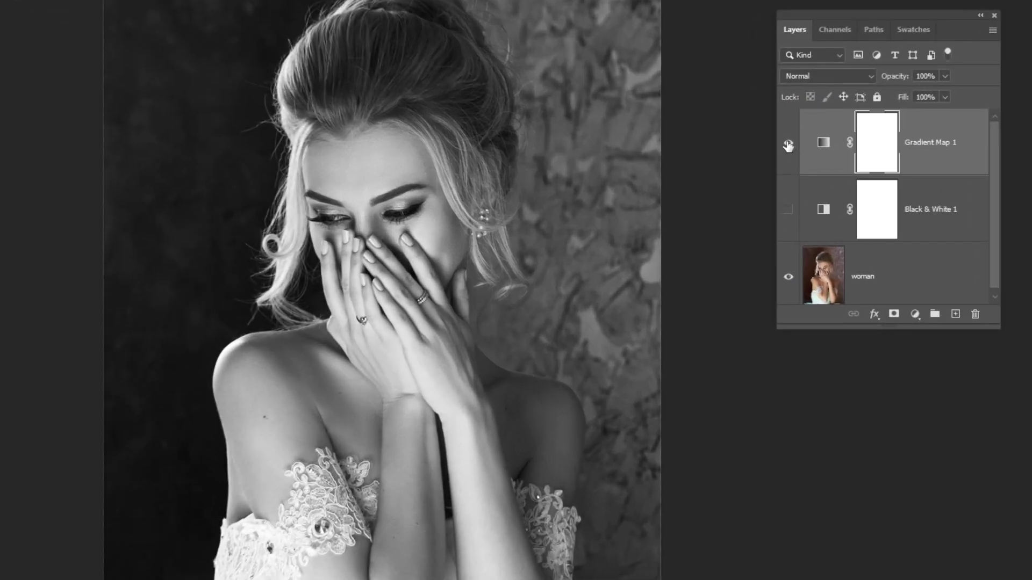
Toggle the Gradient Map's visibility to compare it with the colour original
{"action": "left_click", "coordinate": [721, 169]}
{"action": "left_click", "coordinate": [788, 143]}
{"action": "left_click", "coordinate": [788, 144]}
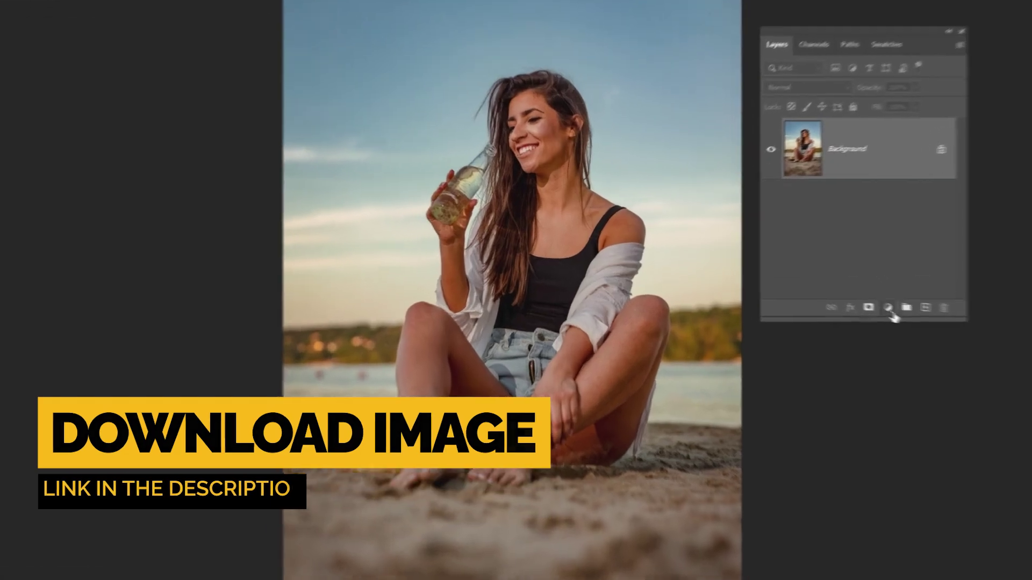
Add a Hue/Saturation adjustment layer to the beach photo with saturation at +100
{"action": "left_click", "coordinate": [812, 289]}
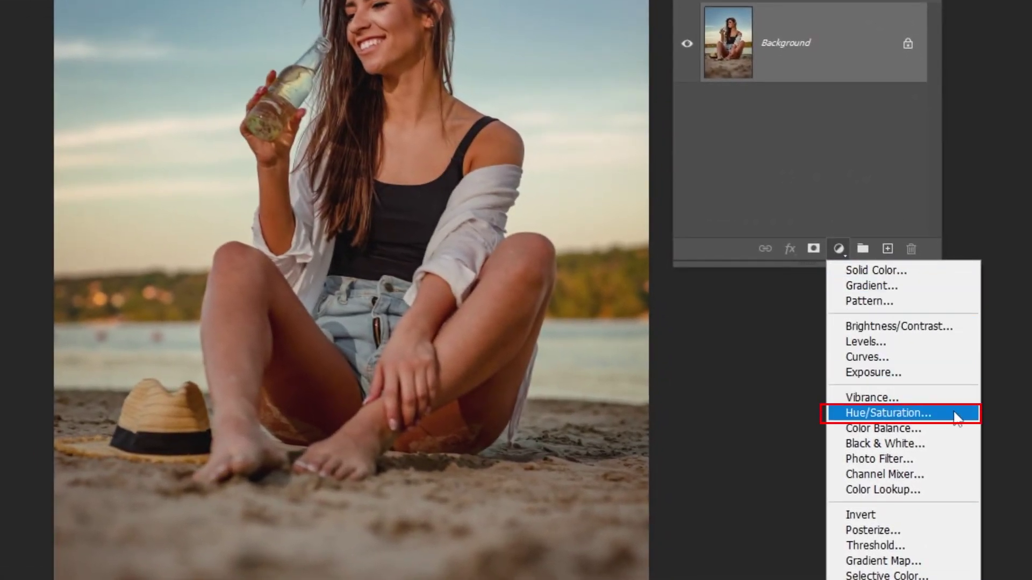
{"action": "left_click", "coordinate": [945, 417]}
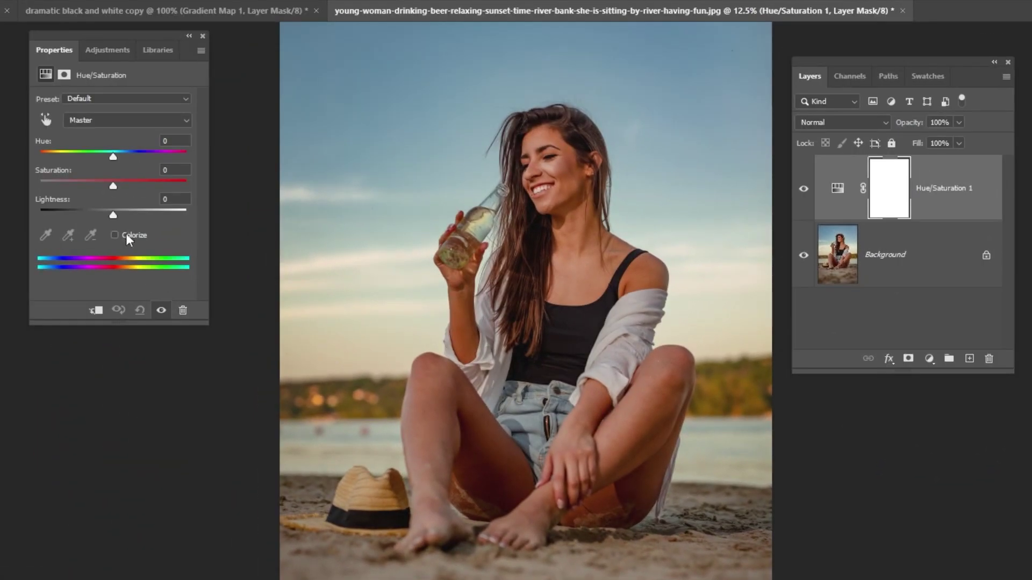
{"action": "left_click_drag", "start_coordinate": [114, 184], "coordinate": [206, 184]}
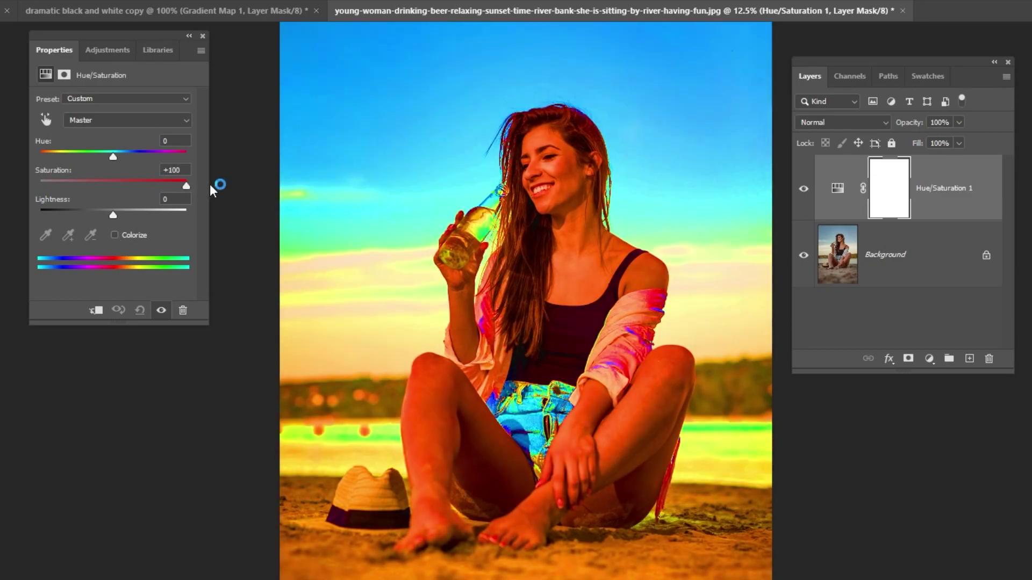
{"action": "left_click", "coordinate": [202, 38]}
Blend the Hue/Saturation layer in Color Burn mode with fill at 7%
{"action": "left_click", "coordinate": [816, 120]}
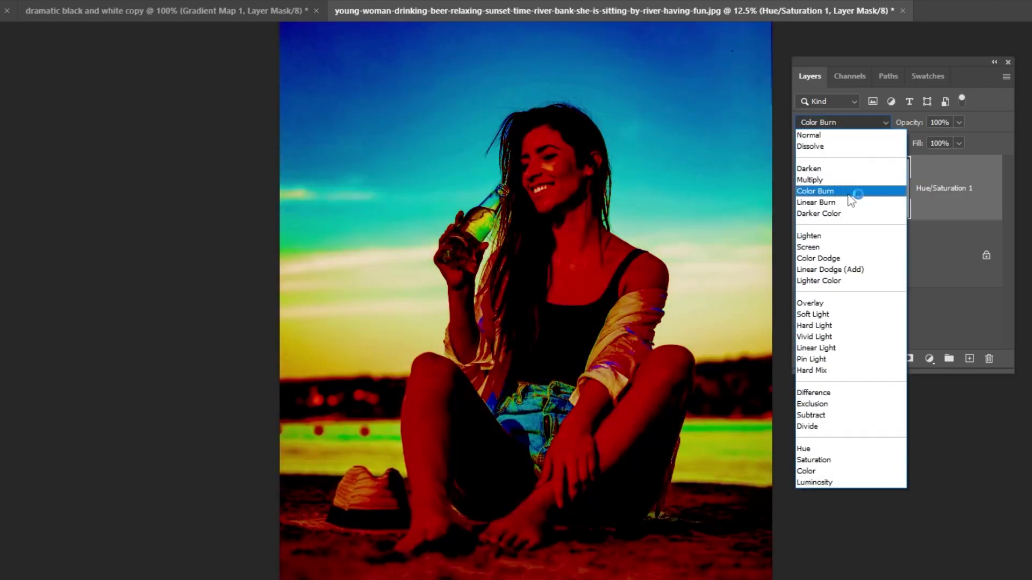
{"action": "left_click", "coordinate": [852, 193]}
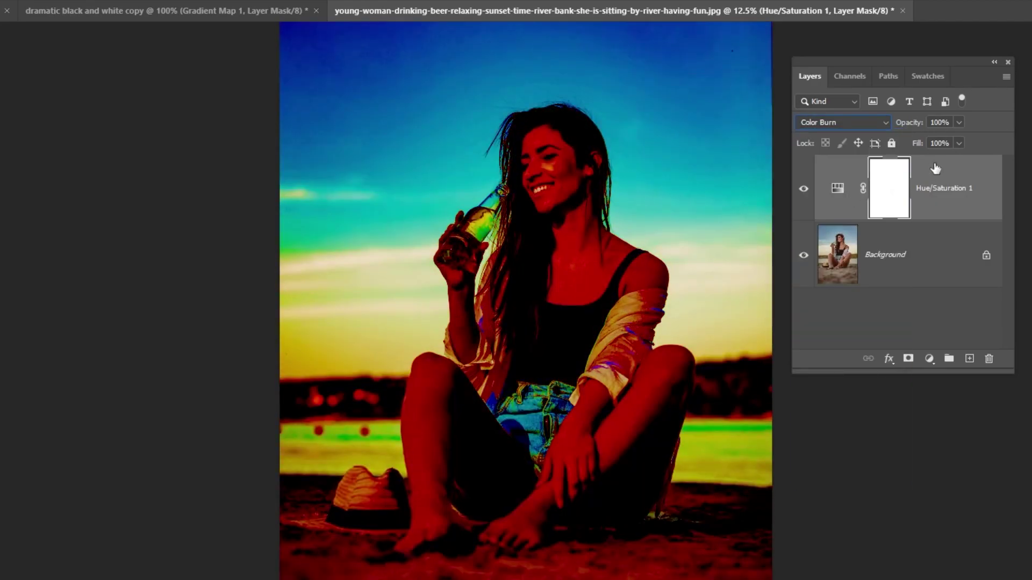
{"action": "left_click", "coordinate": [939, 143]}
{"action": "type", "text": "6"}
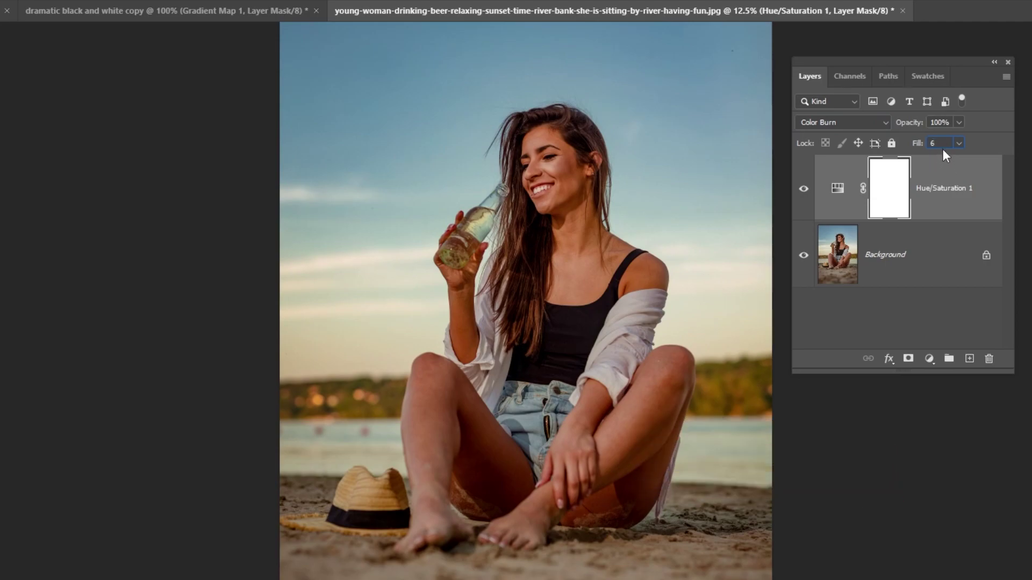
{"action": "key", "text": "Up"}
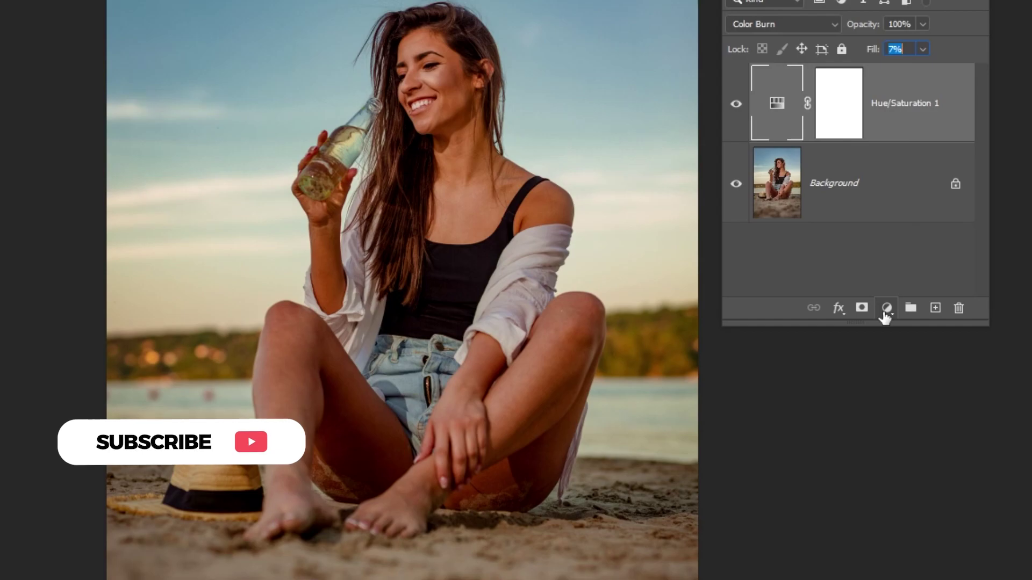
Add a second Hue/Saturation layer at +100 saturation, blended Color Dodge at 8% fill
{"action": "left_click", "coordinate": [885, 308]}
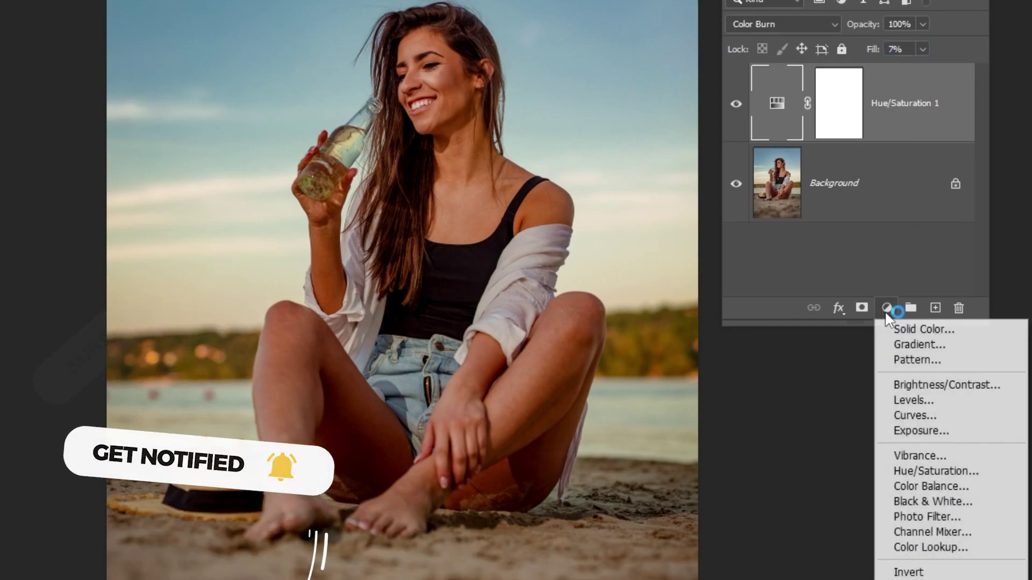
{"action": "left_click", "coordinate": [929, 472]}
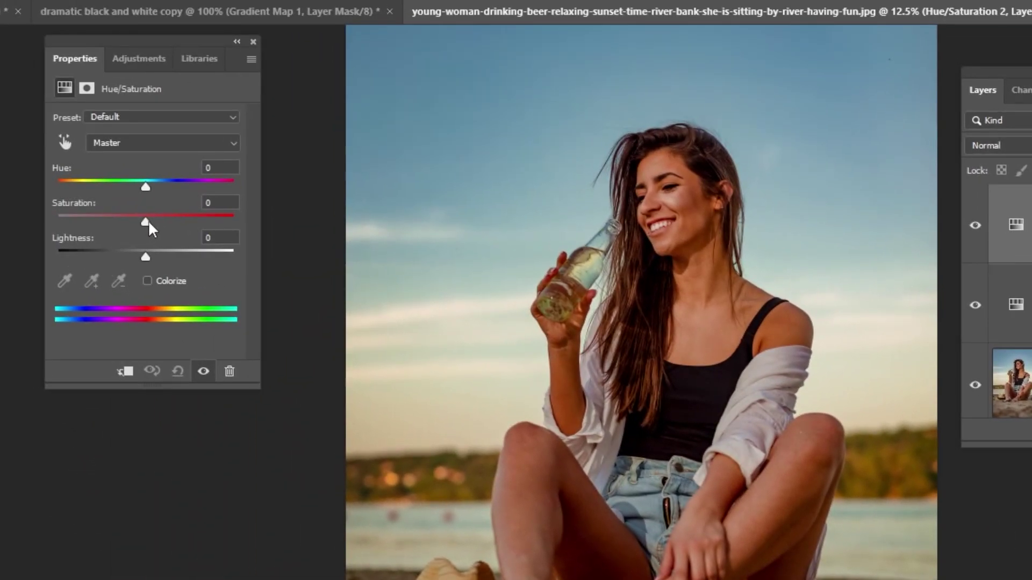
{"action": "left_click_drag", "start_coordinate": [146, 222], "coordinate": [234, 222]}
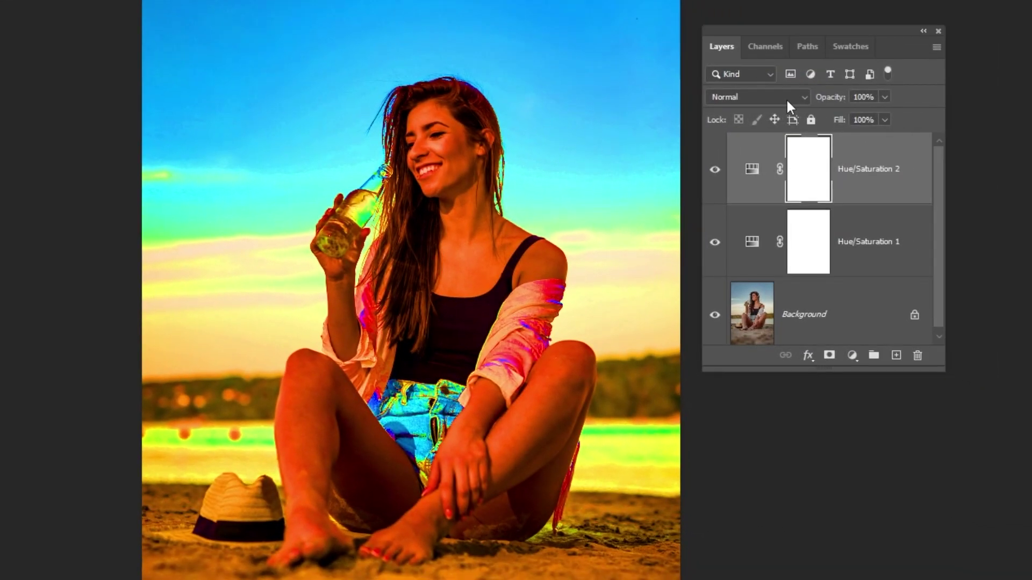
{"action": "left_click", "coordinate": [786, 101]}
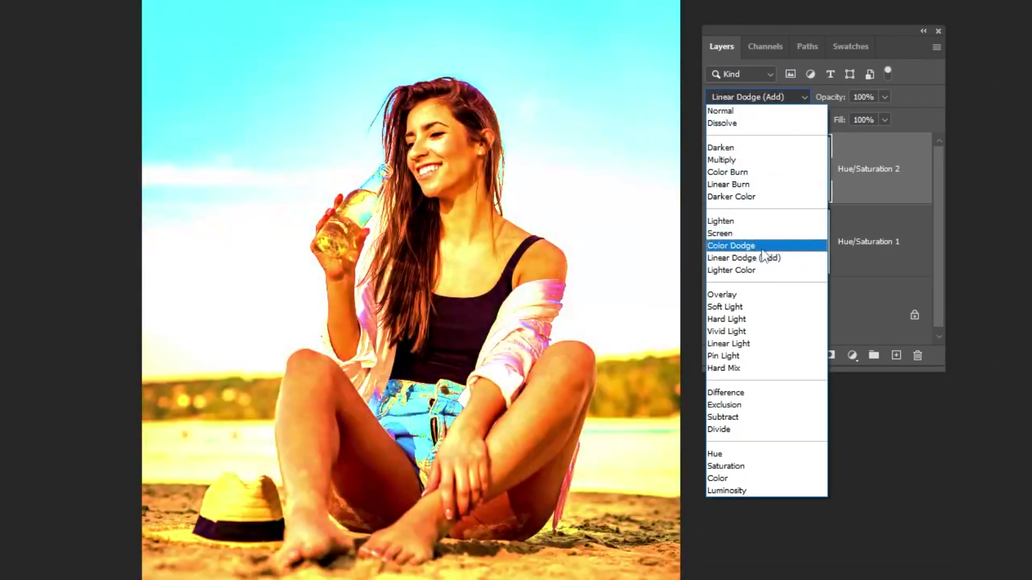
{"action": "left_click", "coordinate": [762, 250]}
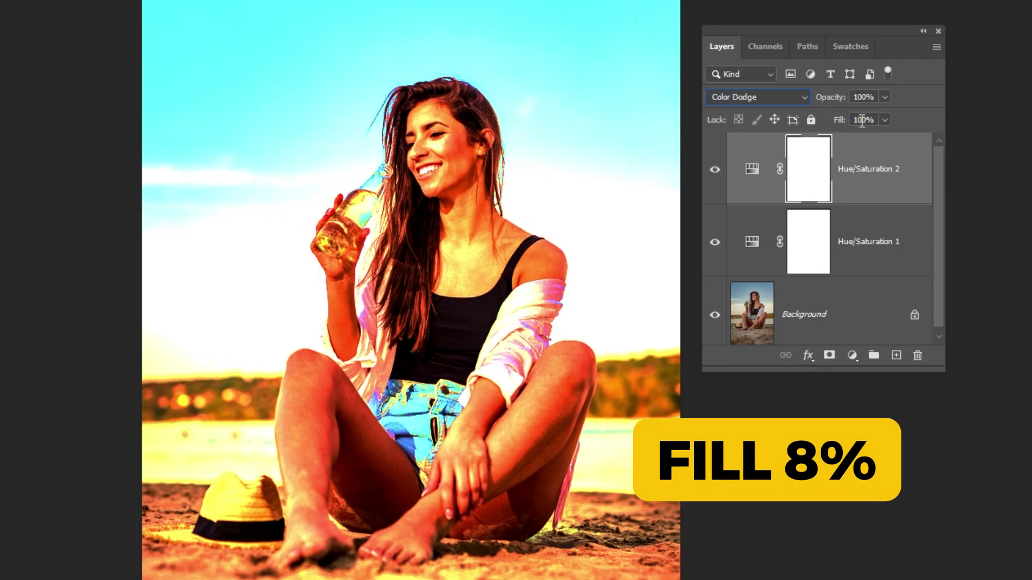
{"action": "left_click", "coordinate": [862, 119]}
{"action": "type", "text": "8"}
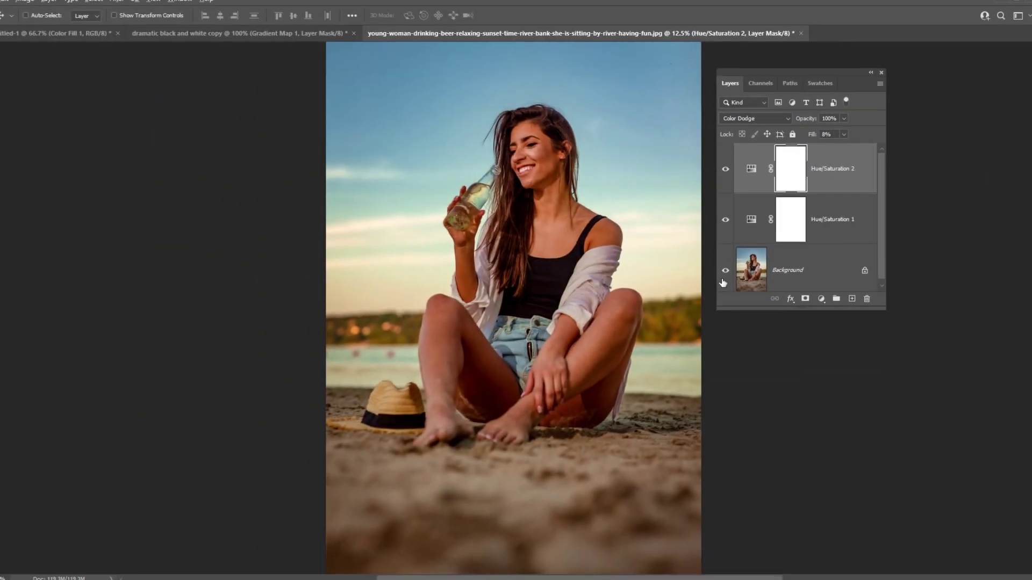
{"action": "left_click", "coordinate": [725, 272], "text": "alt"}
{"action": "left_click", "coordinate": [724, 274], "text": "alt"}
{"action": "left_click", "coordinate": [724, 272], "text": "alt"}
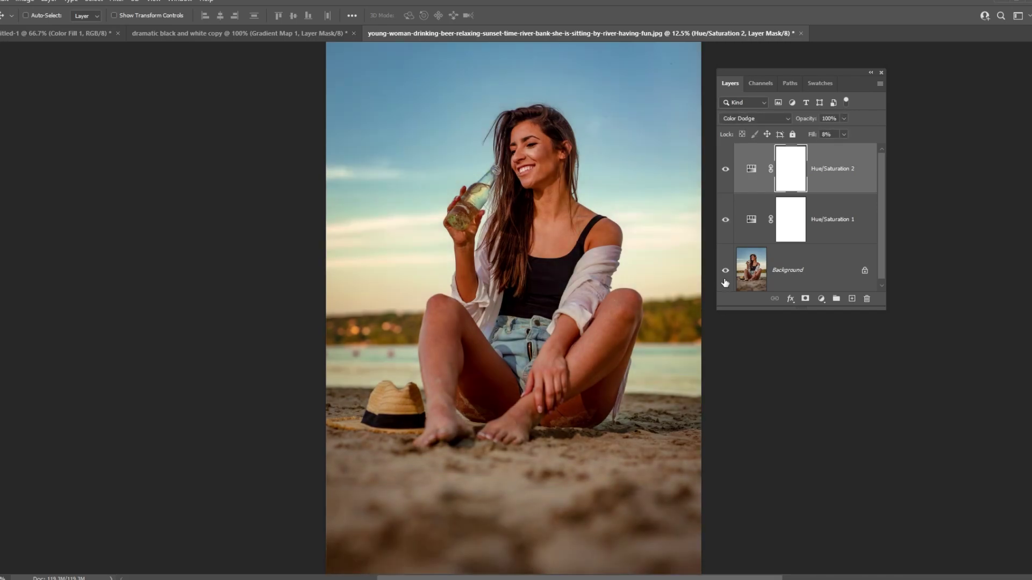